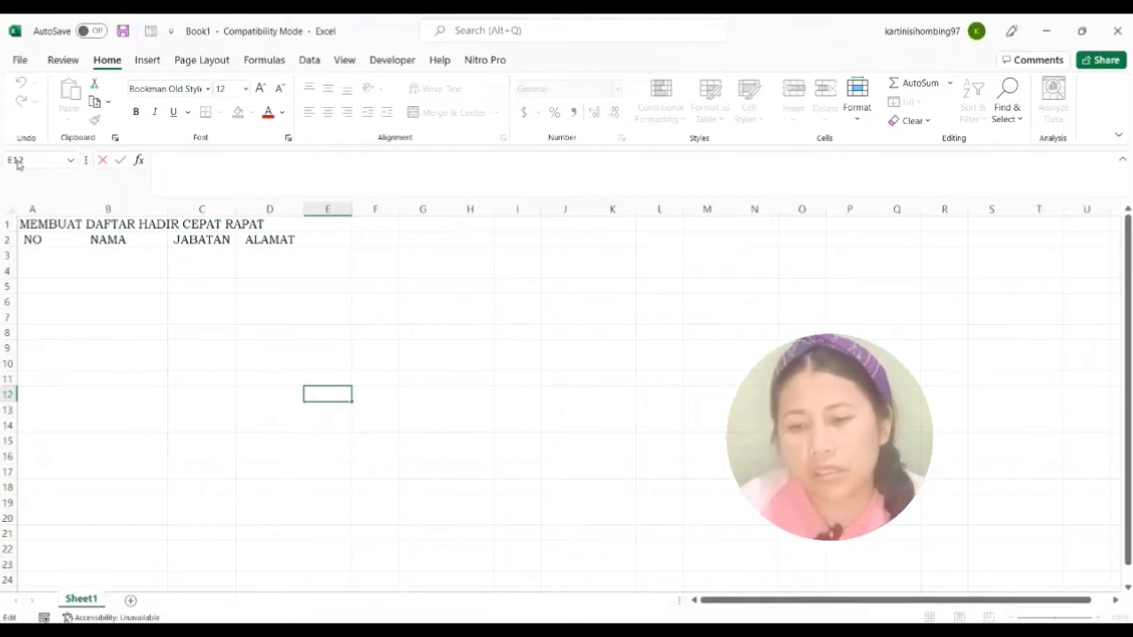
Step: Enter the number 1 in cell A3 and the first attendee's name in B3
click(28, 238)
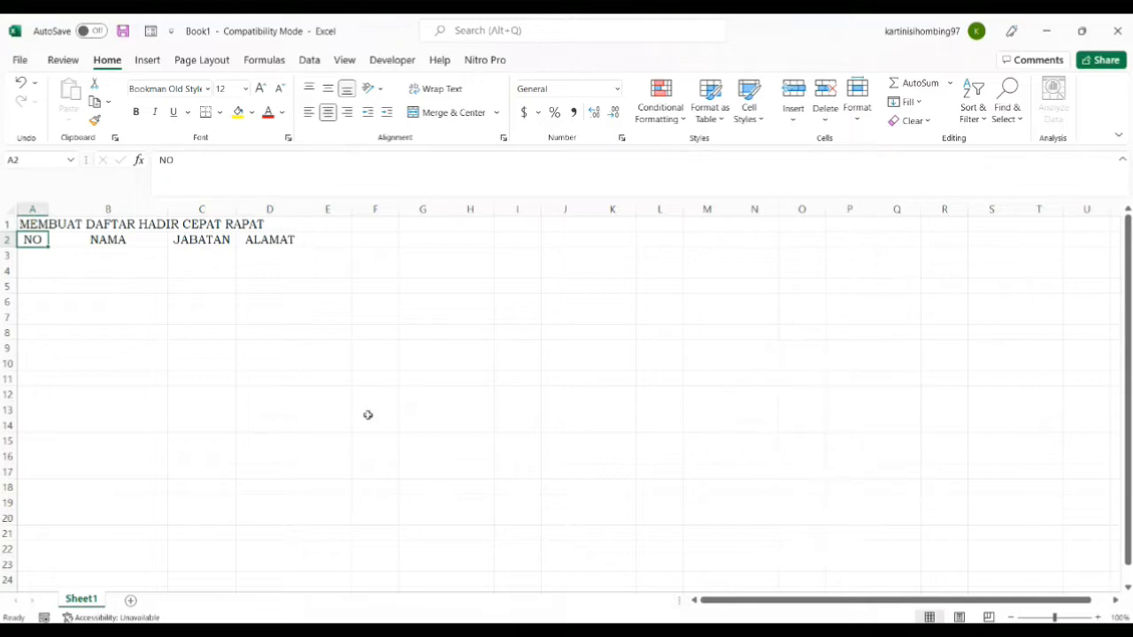
click(36, 281)
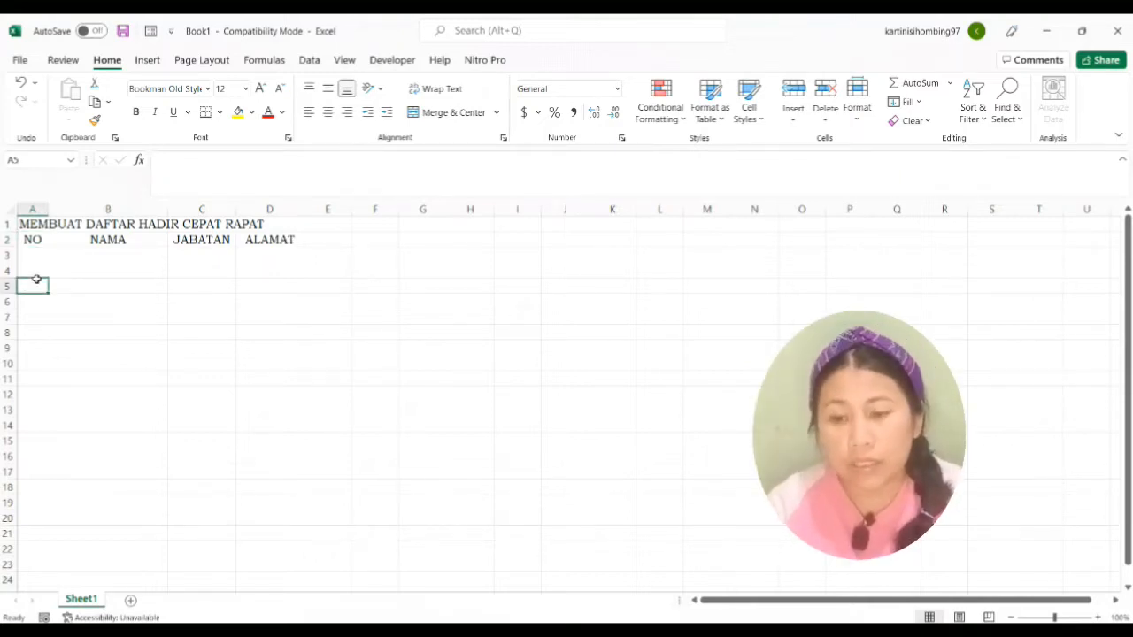
click(35, 253)
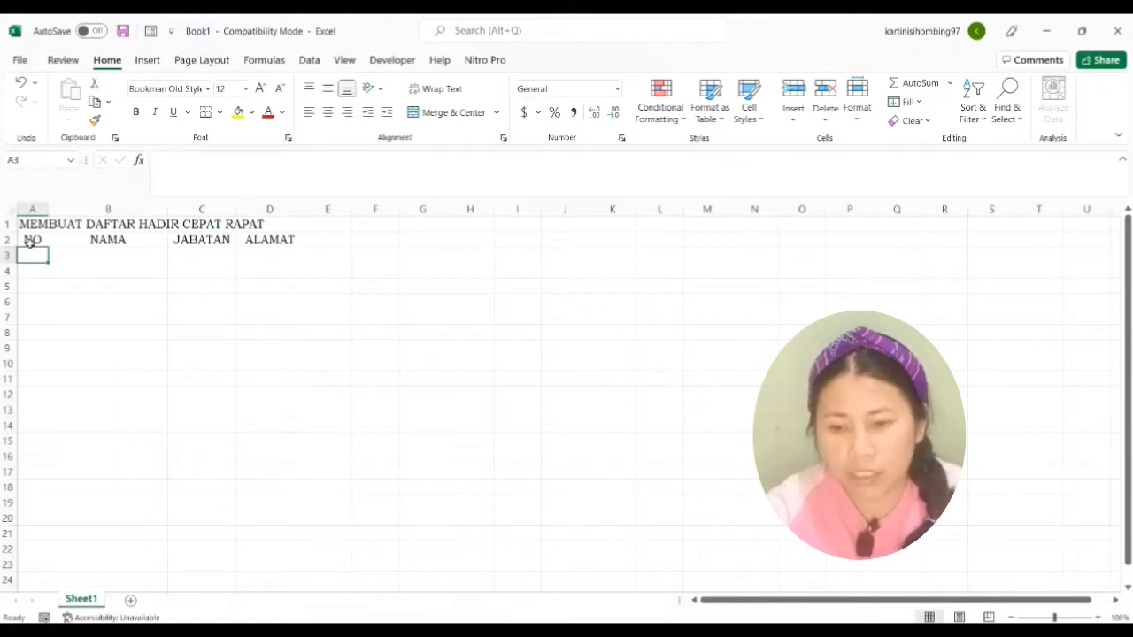
text(1)
key(Tab)
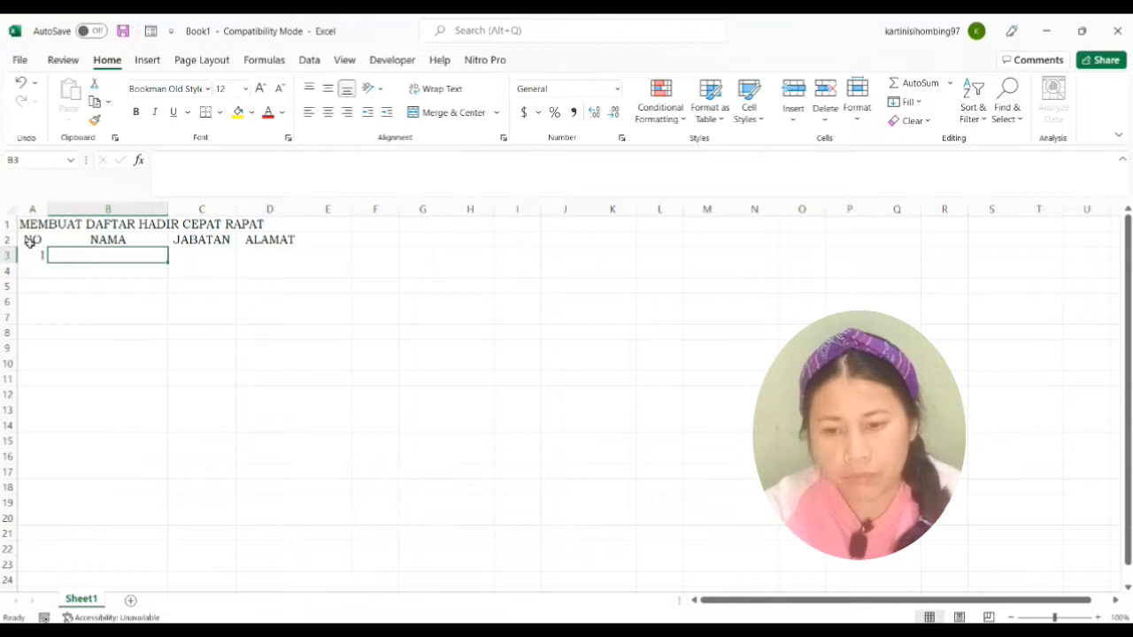
text(Ali)
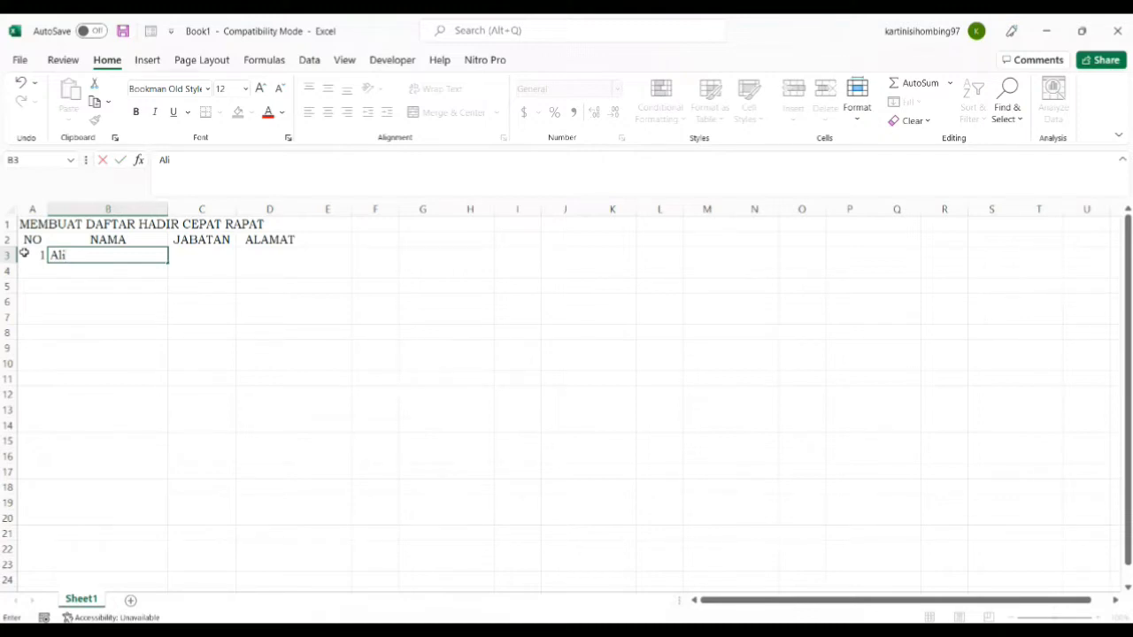
key(Return)
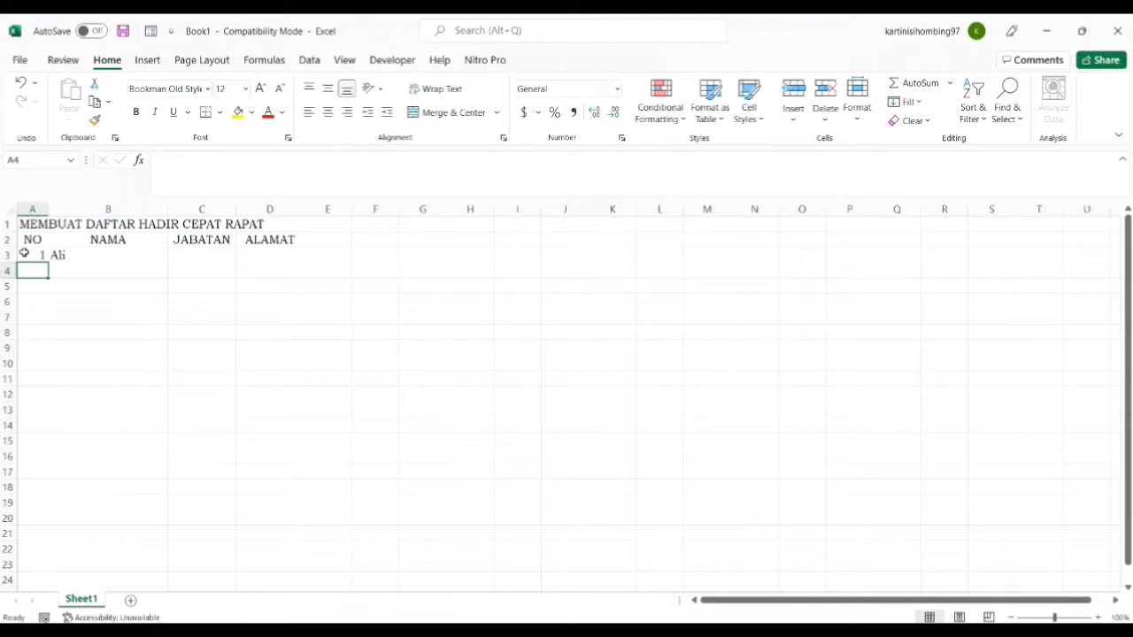
Step: Number the second row in cell A4 with the formula =A3+1
text(=)
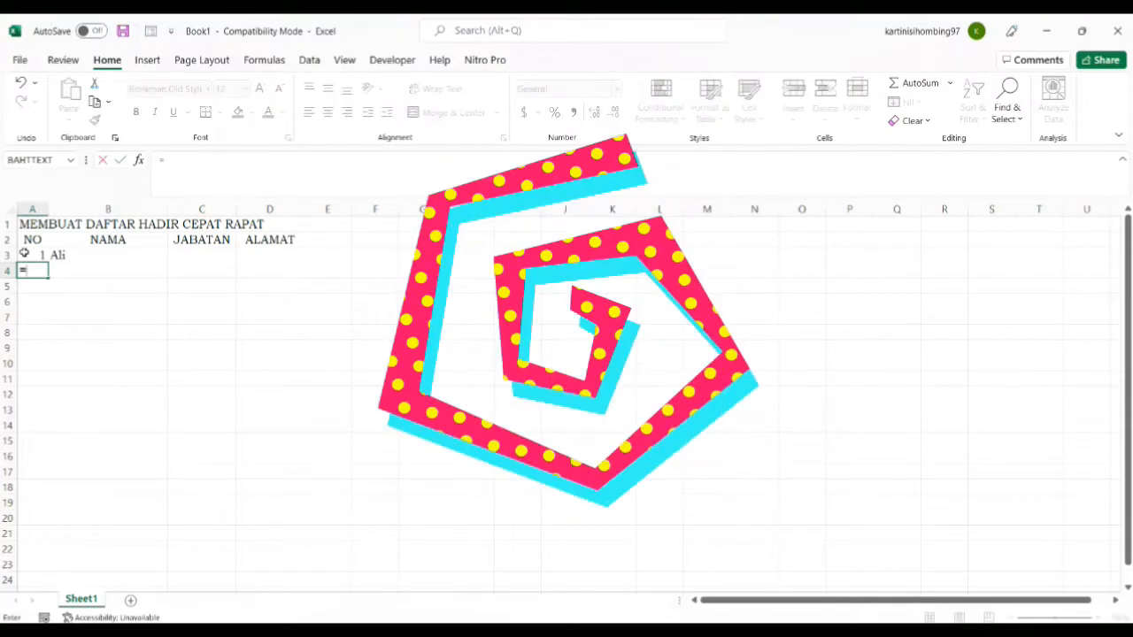
click(35, 256)
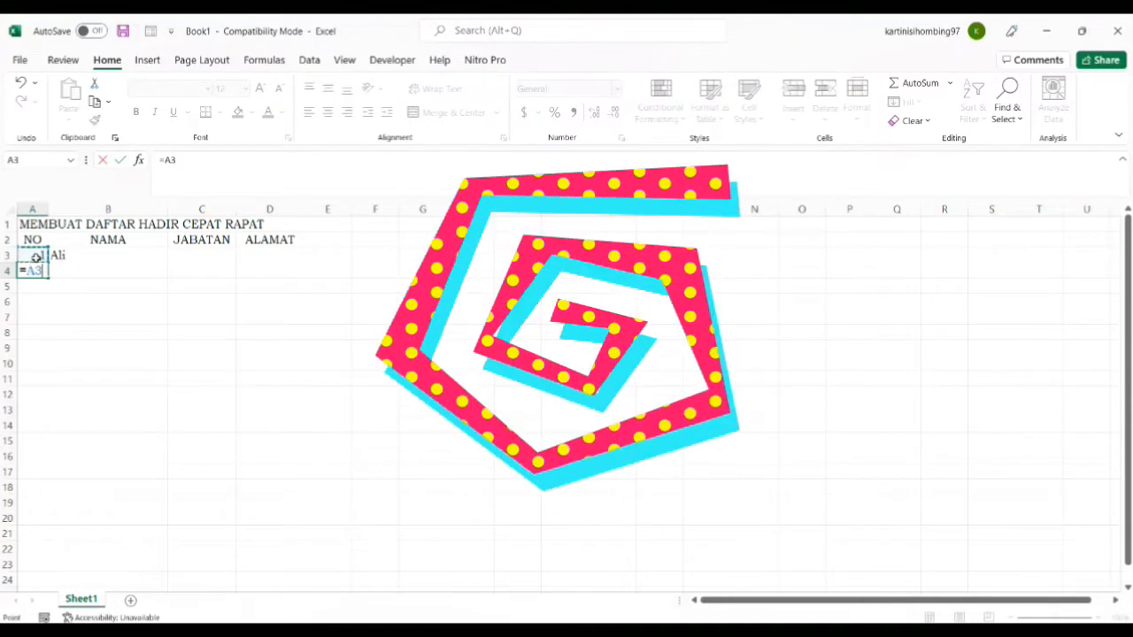
text(+1)
key(Return)
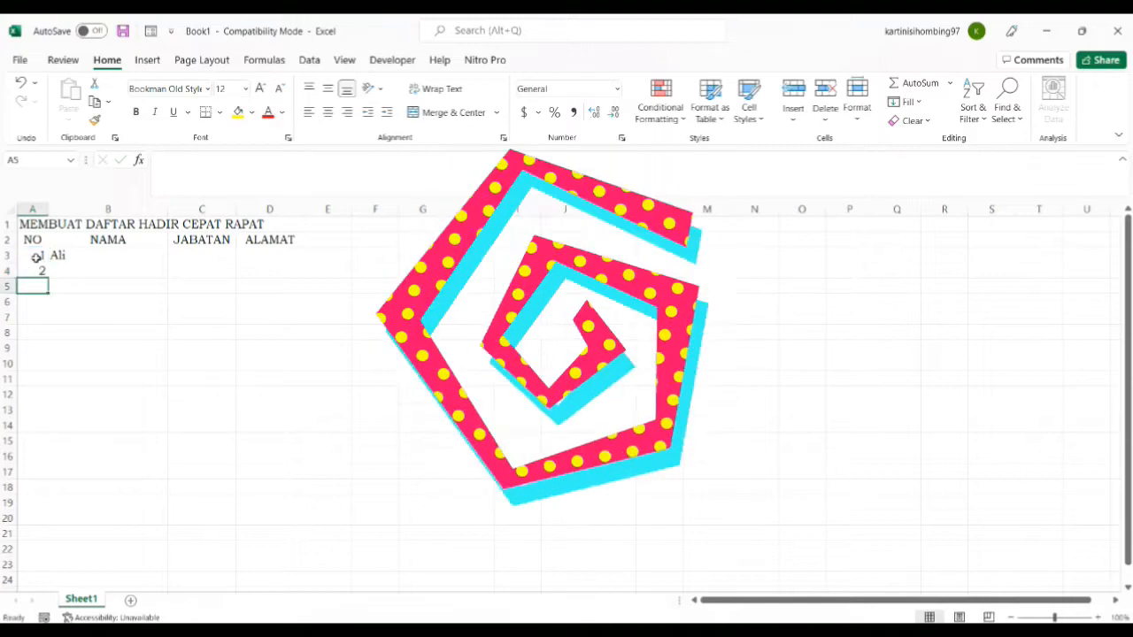
Step: Enter the second attendee's name in cell B4
click(66, 267)
text(Adi)
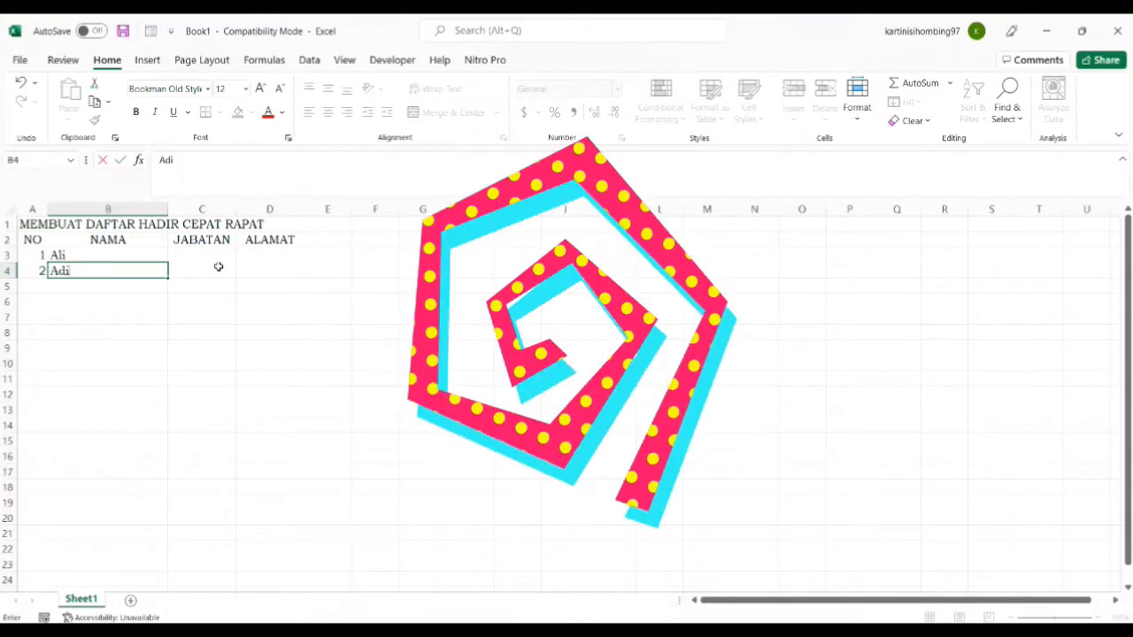
click(147, 285)
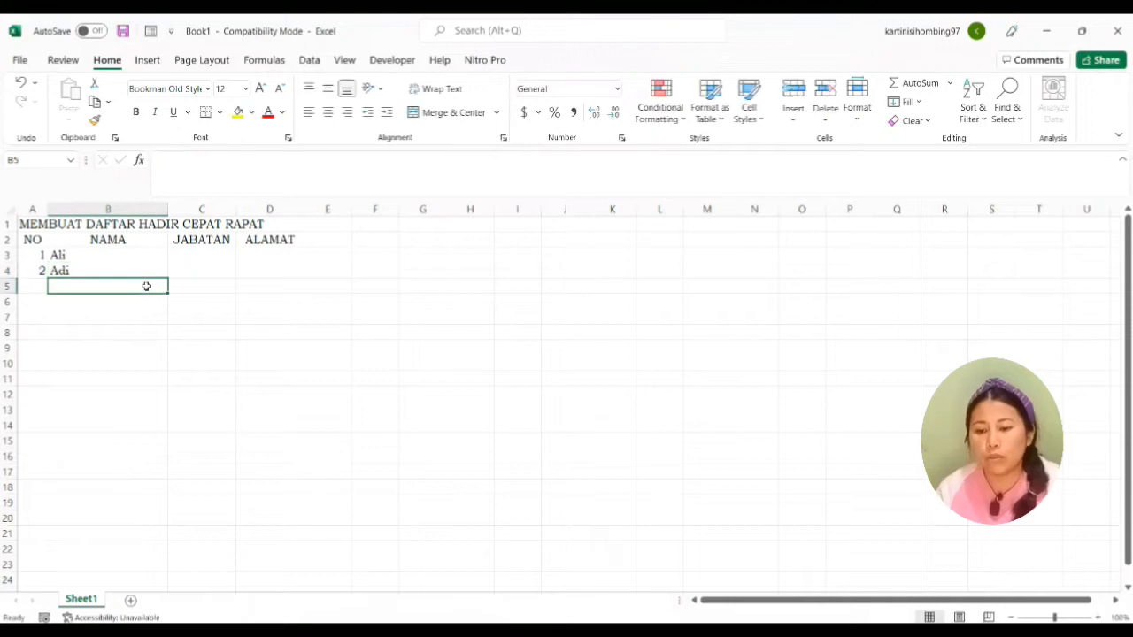
Step: Add the heading TANDA TANGAN in cell E2 and merge and center it across E2:F2
click(121, 271)
click(209, 258)
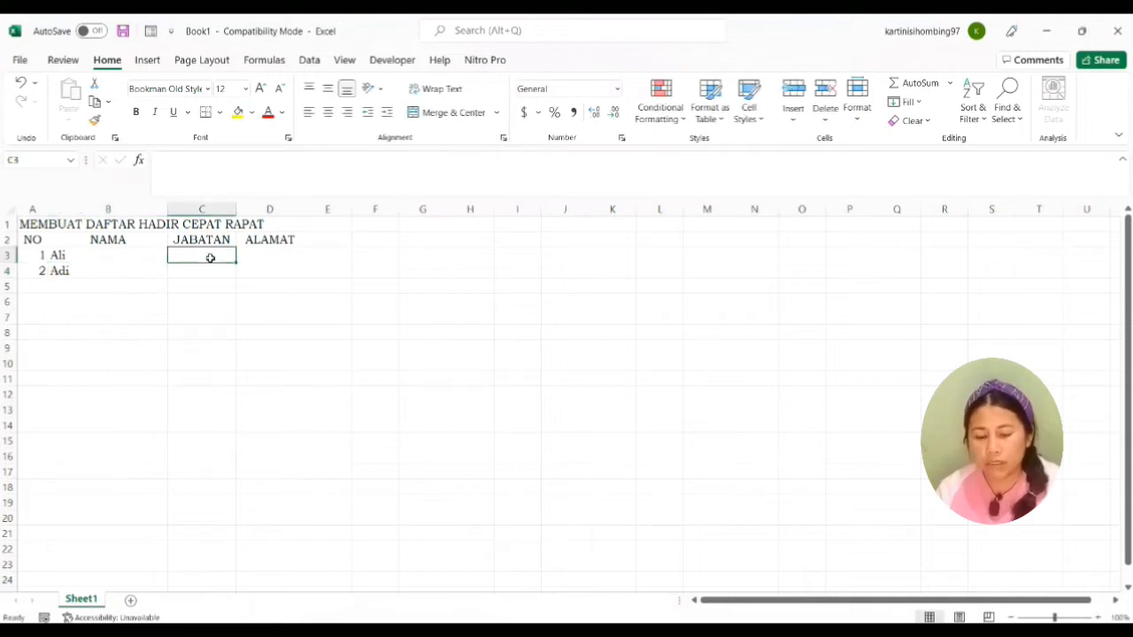
click(270, 260)
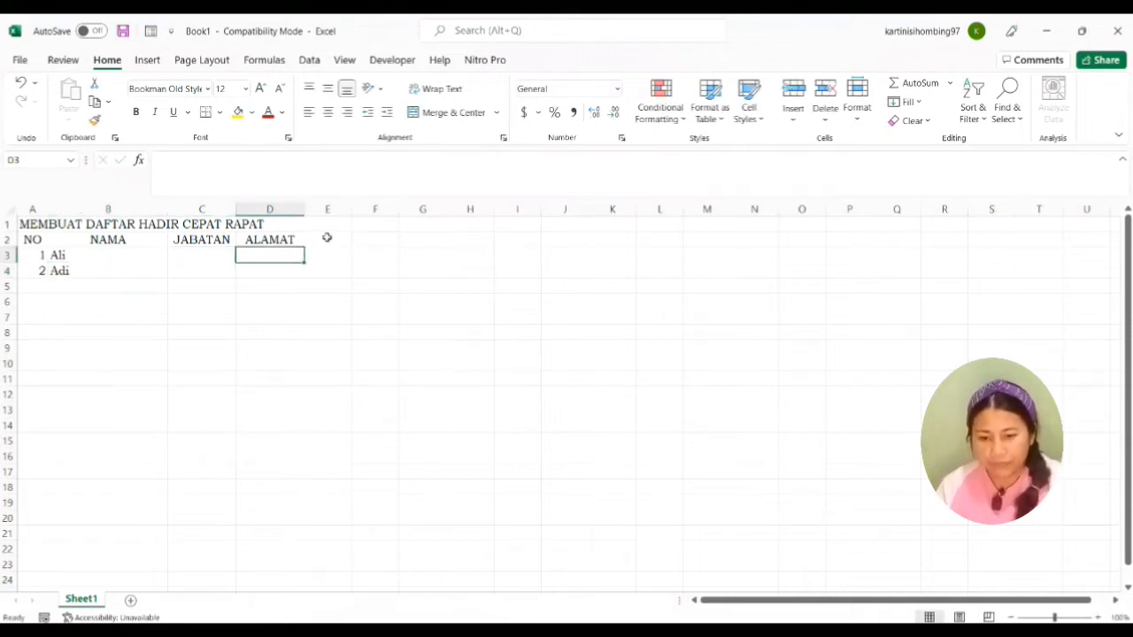
click(326, 238)
text(TANDA)
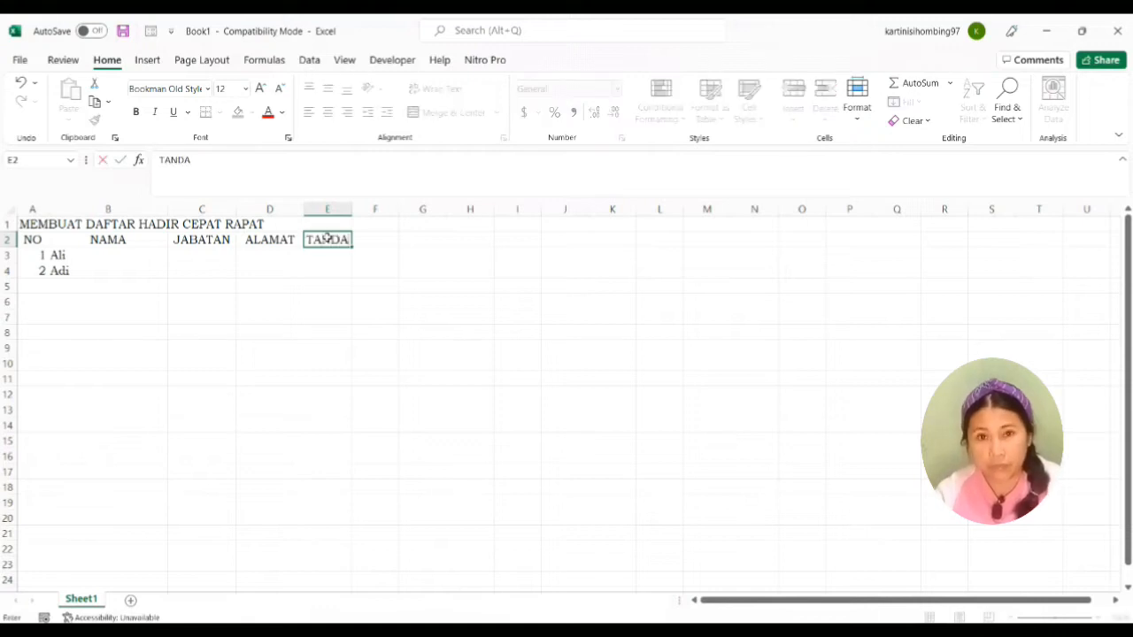
text( TANGAN)
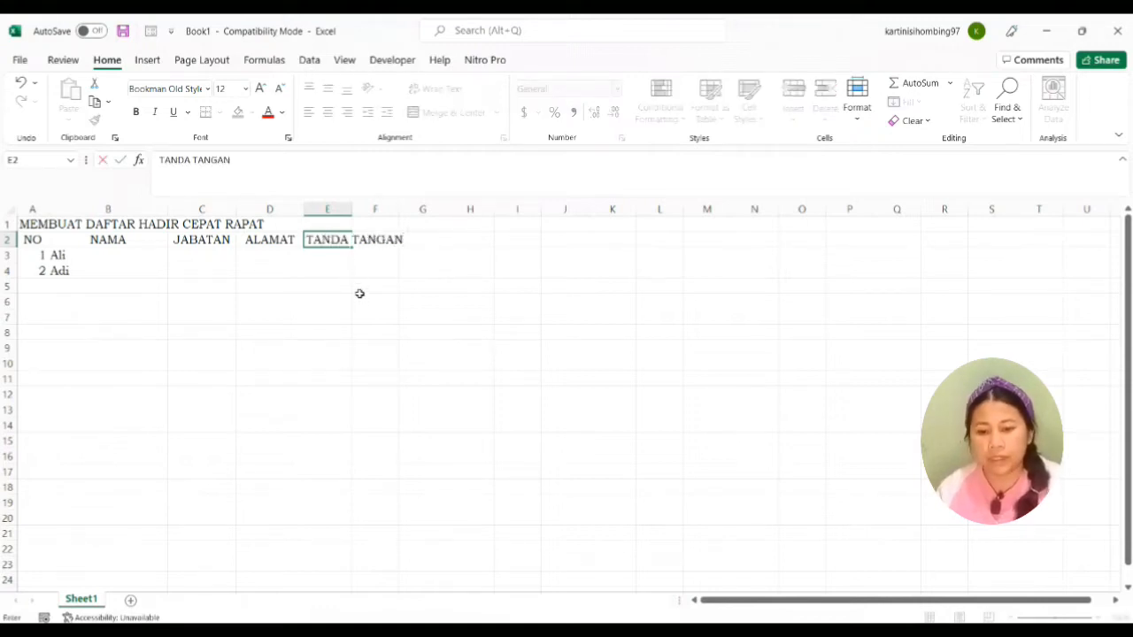
click(326, 256)
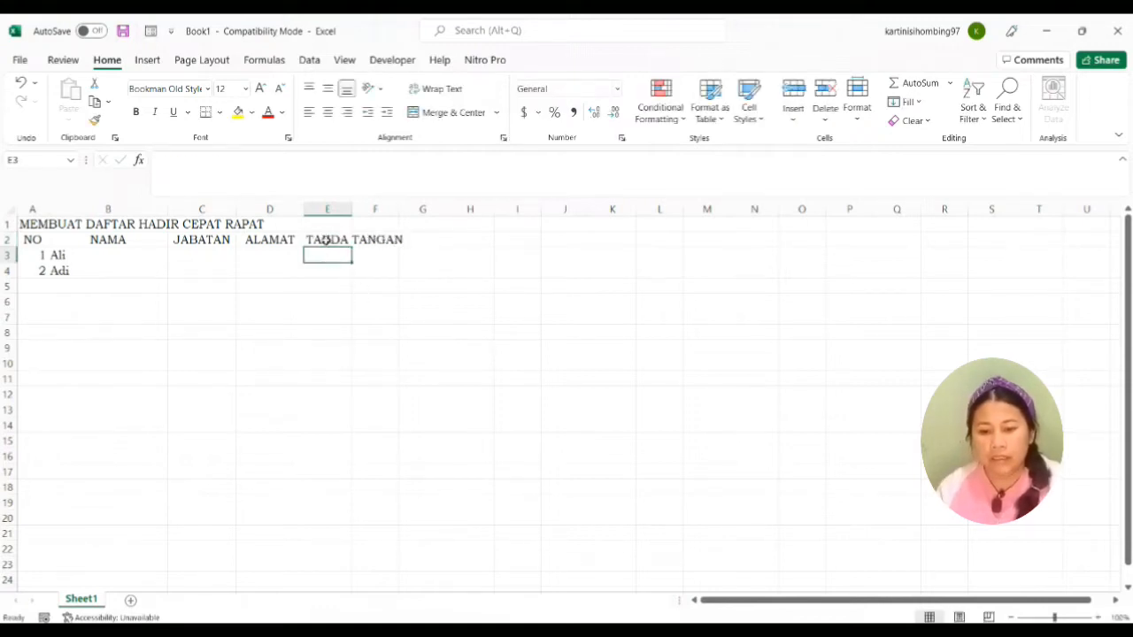
drag(328, 240, 381, 240)
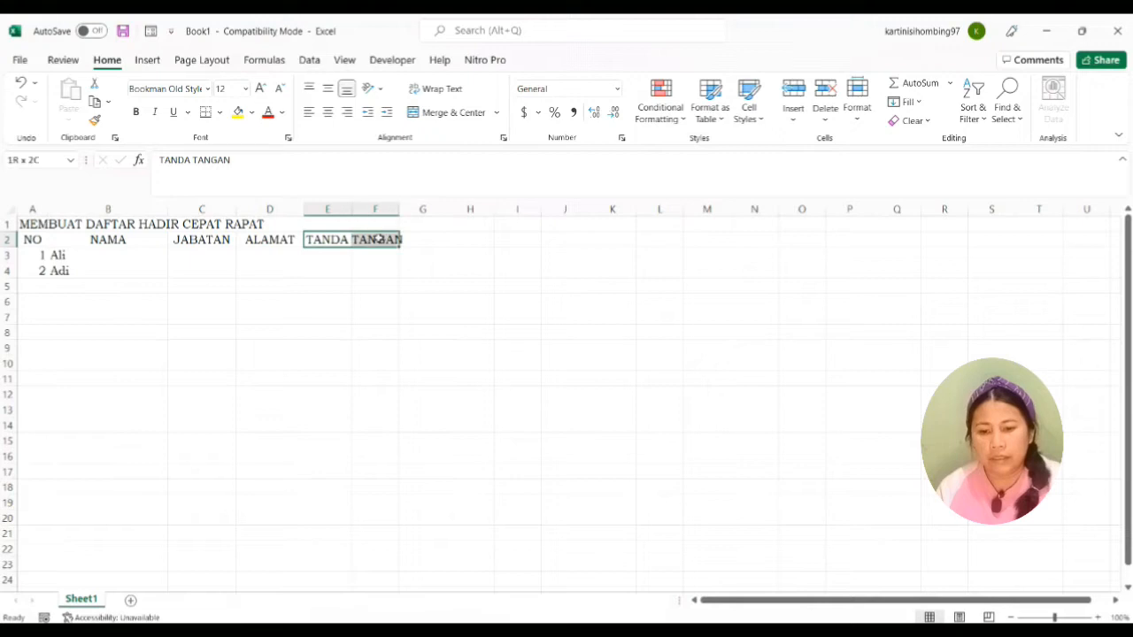
Step: Link signature cell E3 to the first row's number with the formula =A3
click(328, 257)
double_click(325, 258)
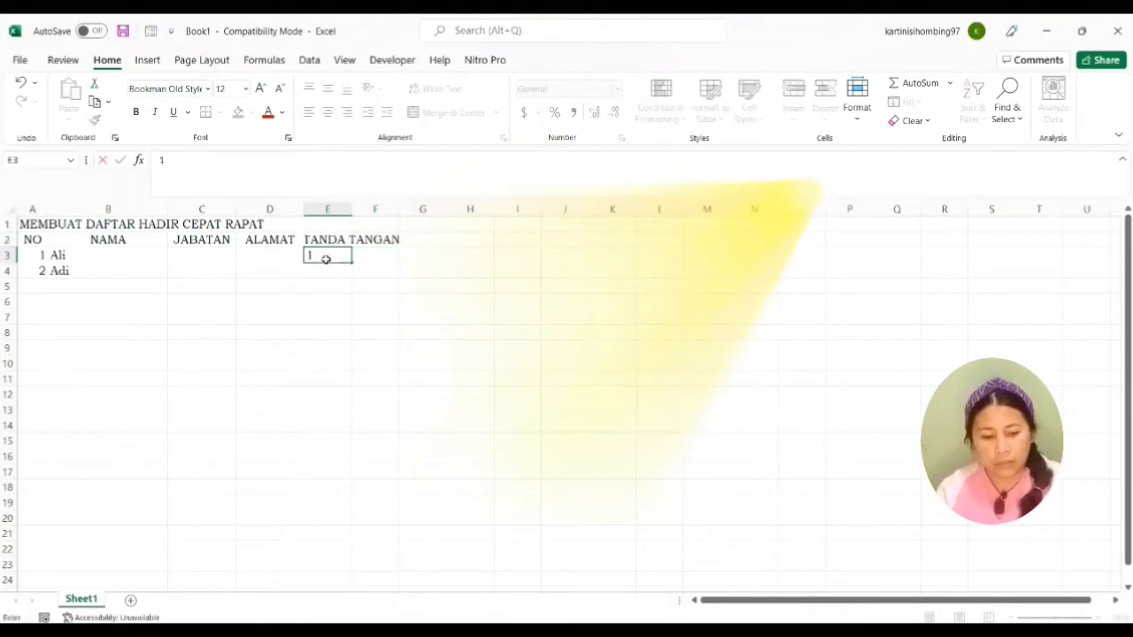
text(=)
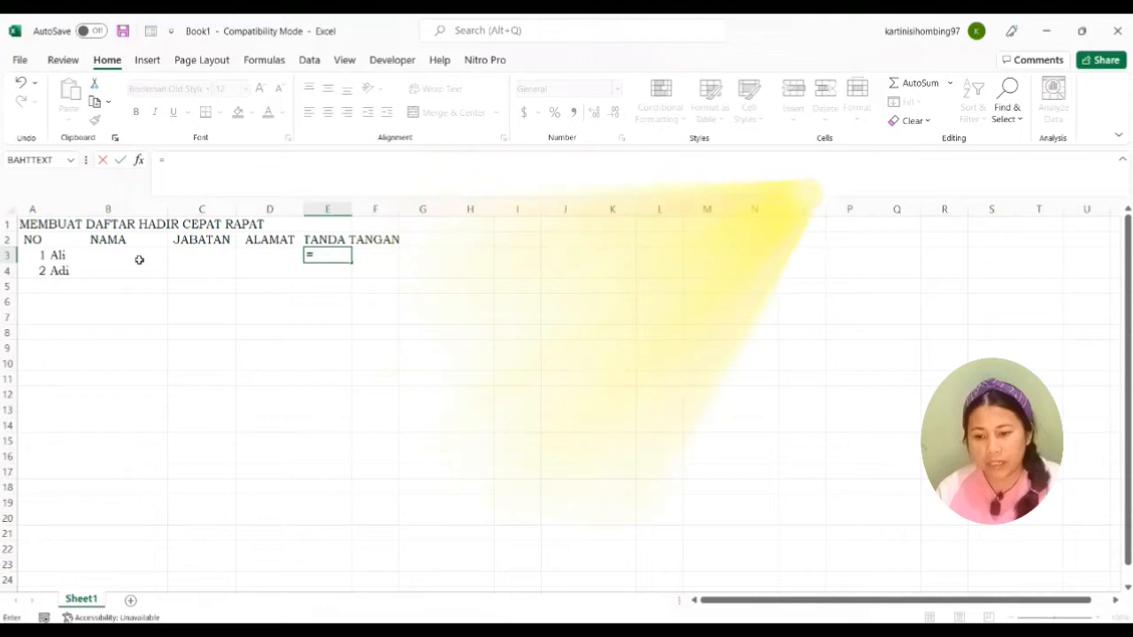
click(28, 255)
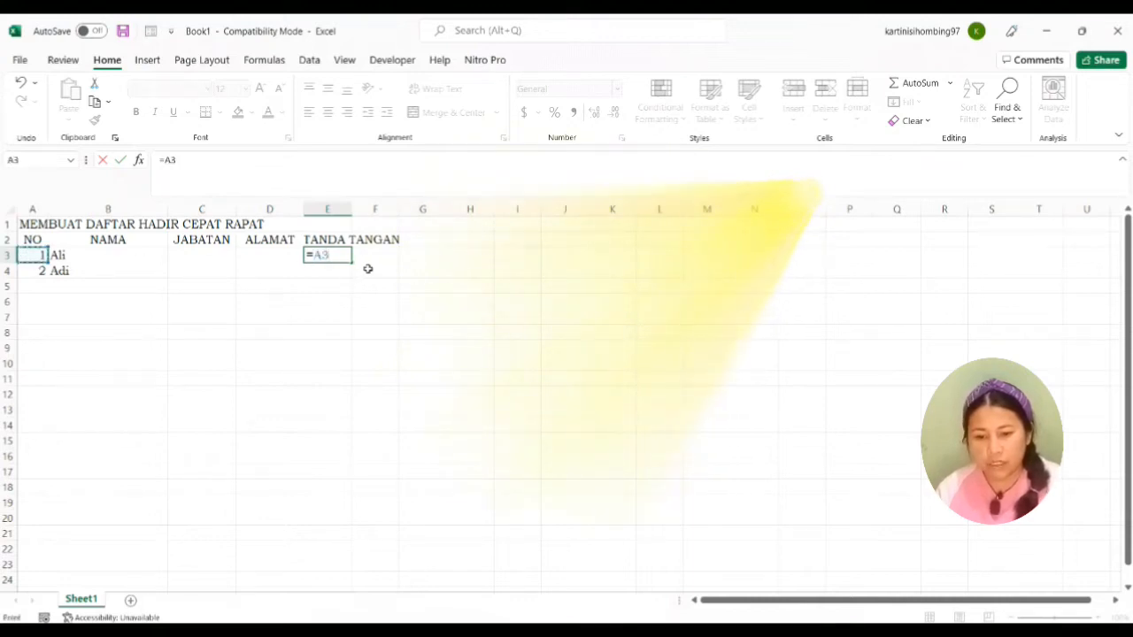
click(367, 269)
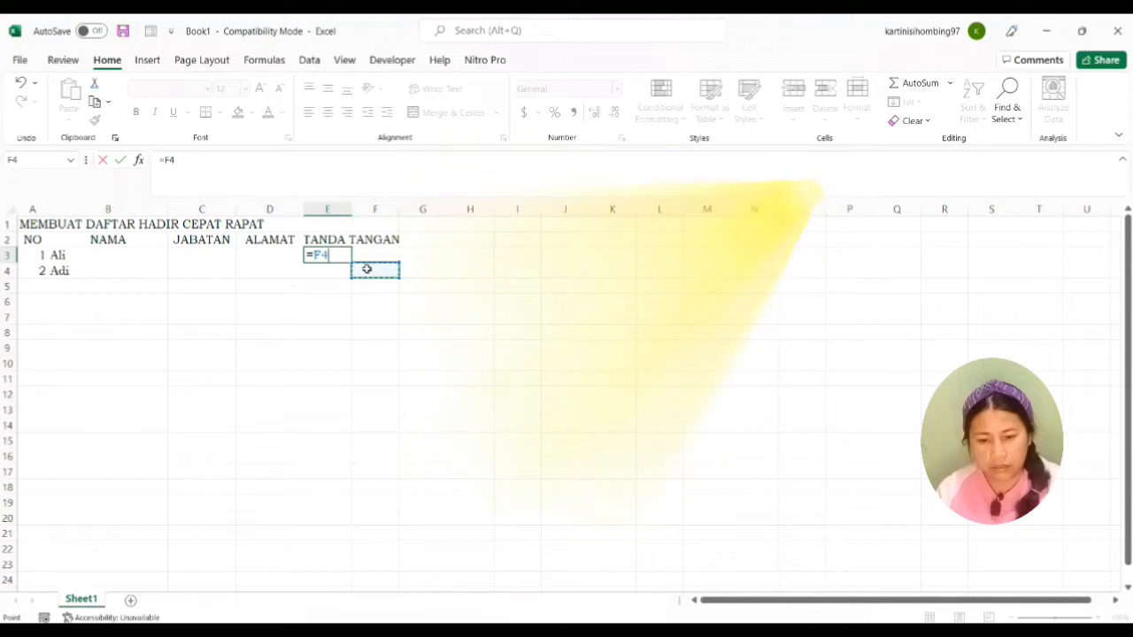
click(46, 256)
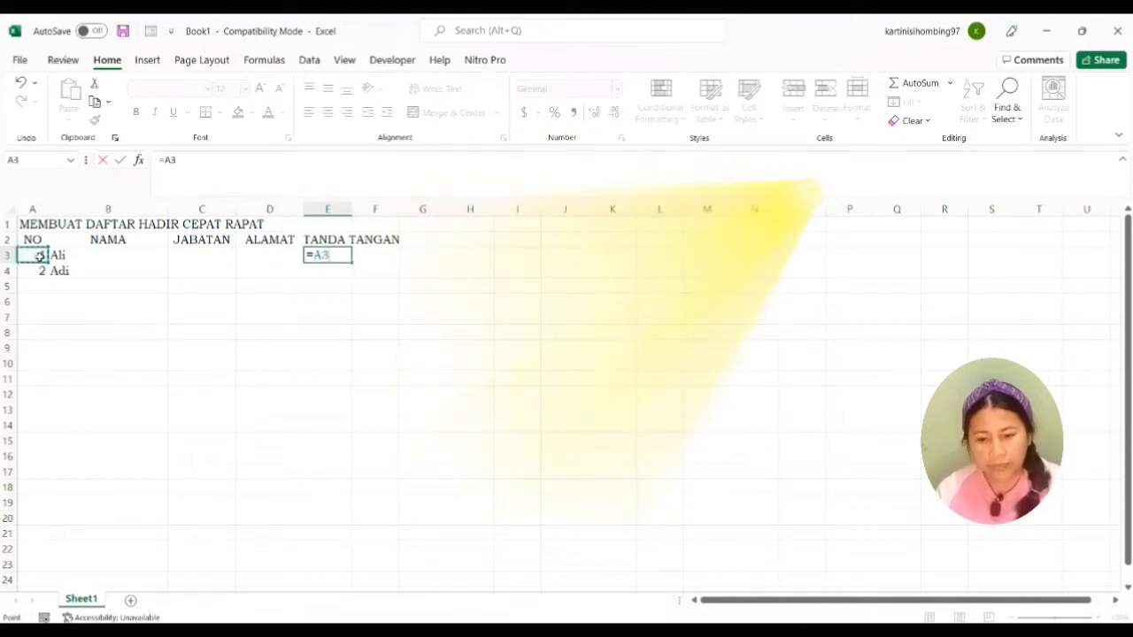
key(Return)
Step: Link signature cell F4 to the second row's number with the formula =A4
click(374, 268)
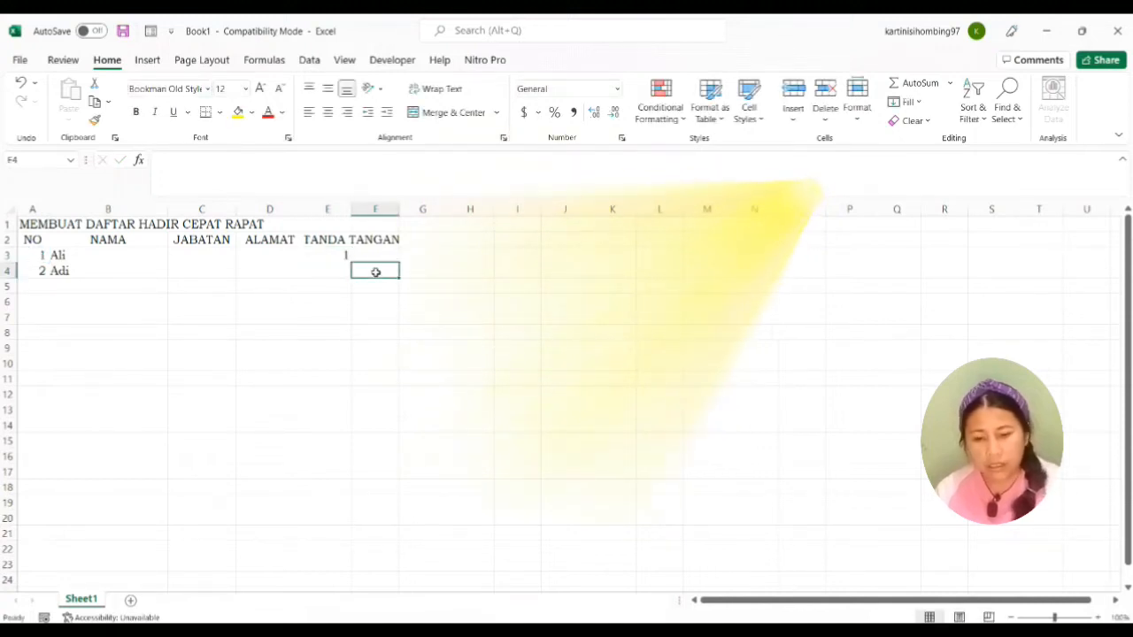
text(=)
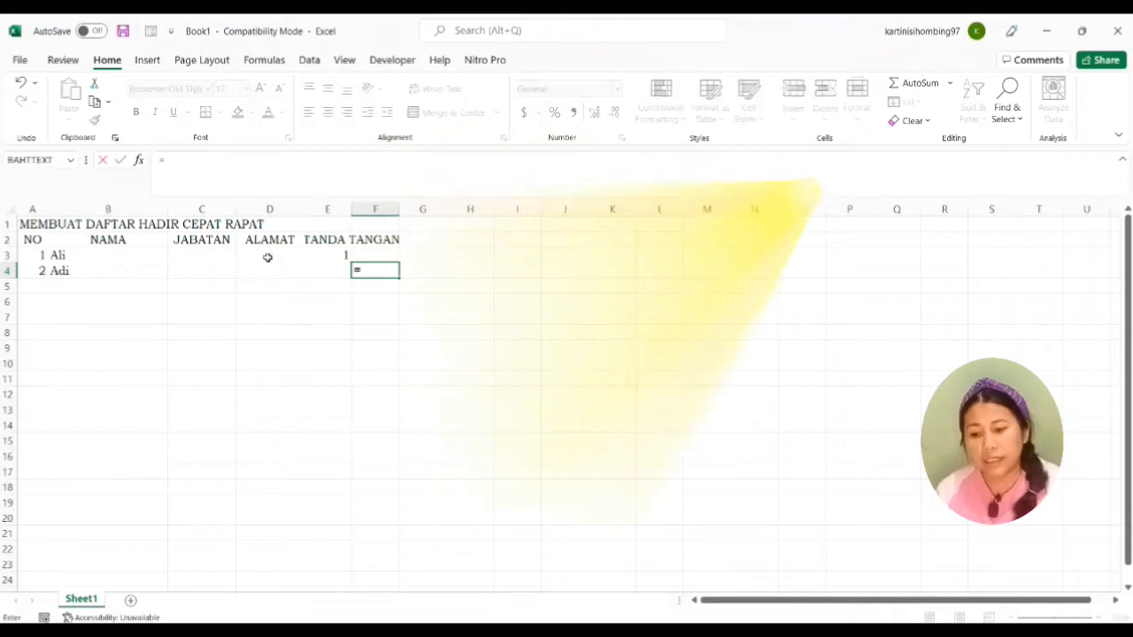
click(38, 270)
key(Return)
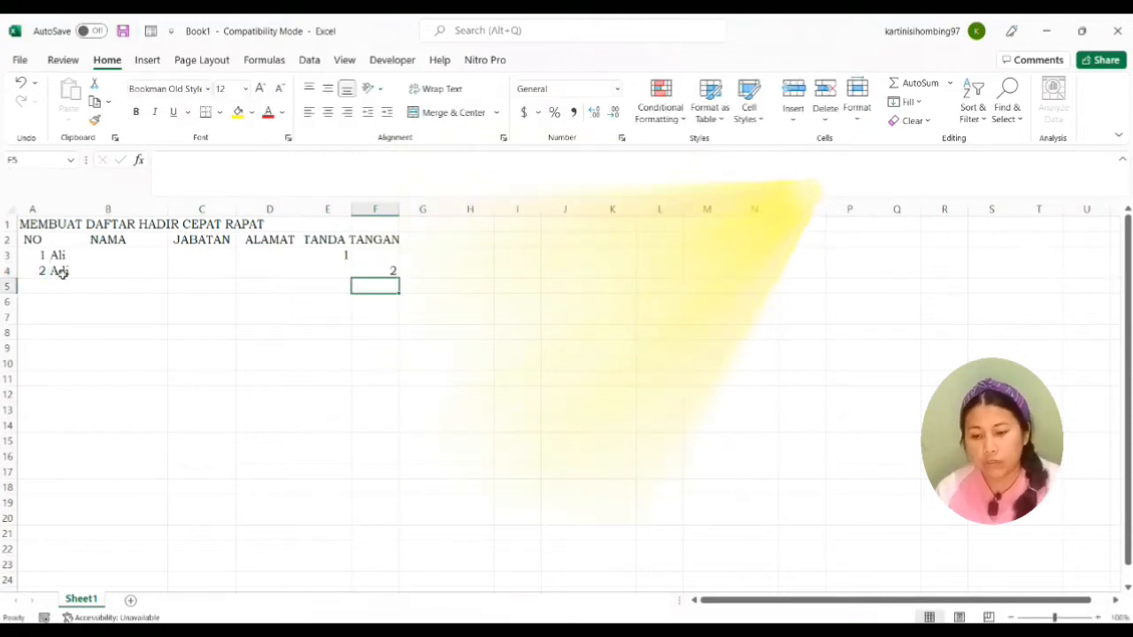
Step: Fill the numbering formula in A4 down through A17
click(40, 271)
drag(45, 278, 41, 475)
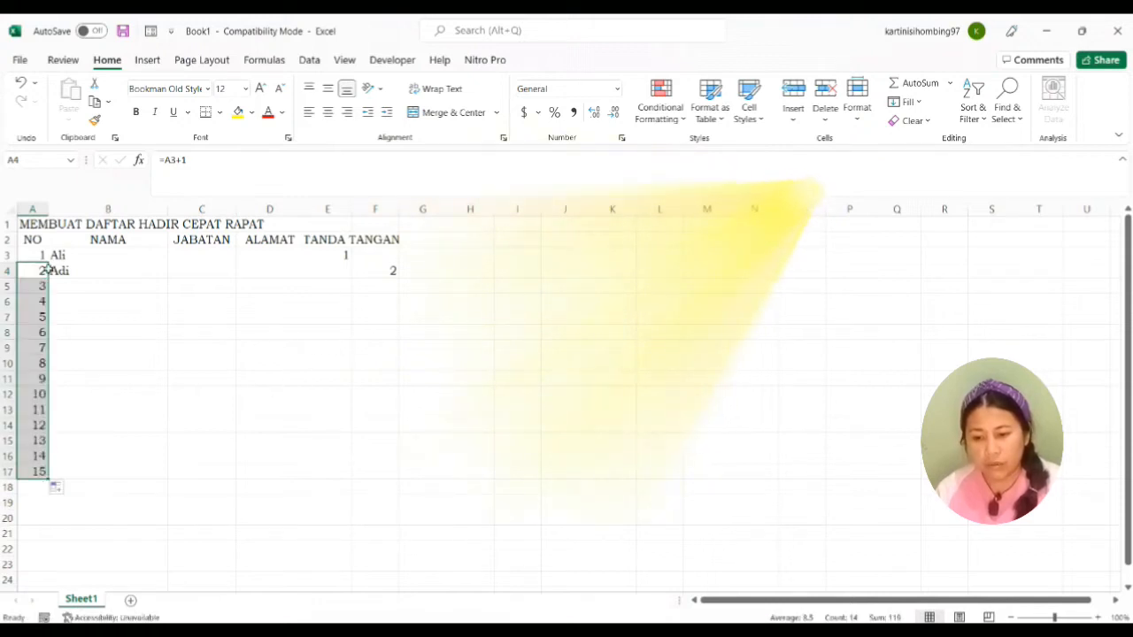
Step: Apply all borders to A2:F4 and fill the two attendee rows A3:F4 down through row 17
drag(25, 255, 407, 273)
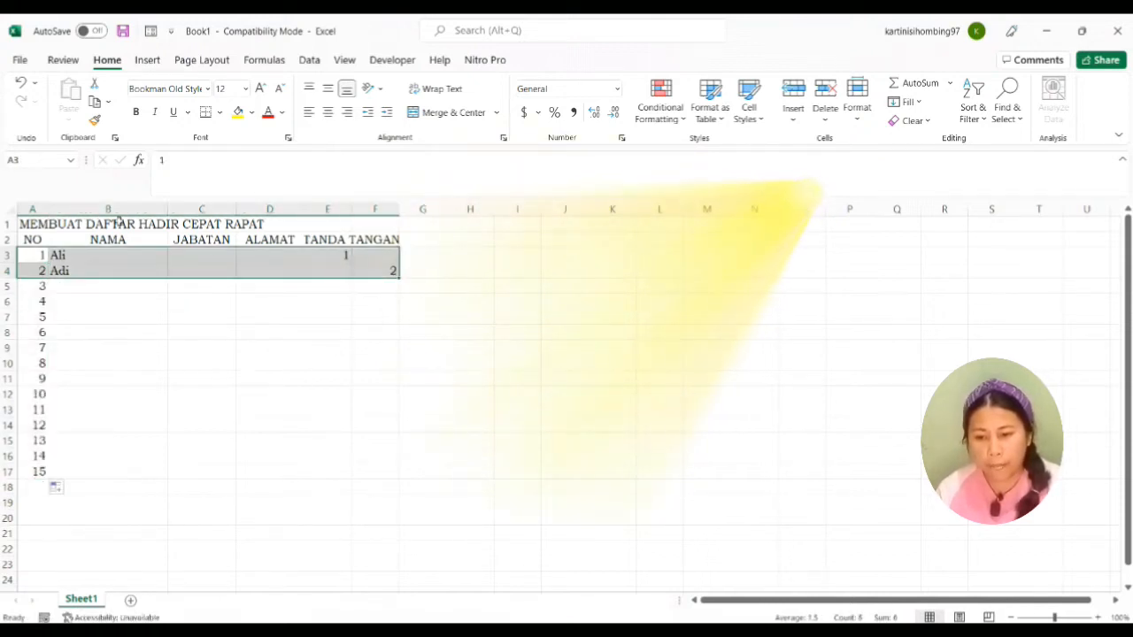
drag(33, 239, 378, 268)
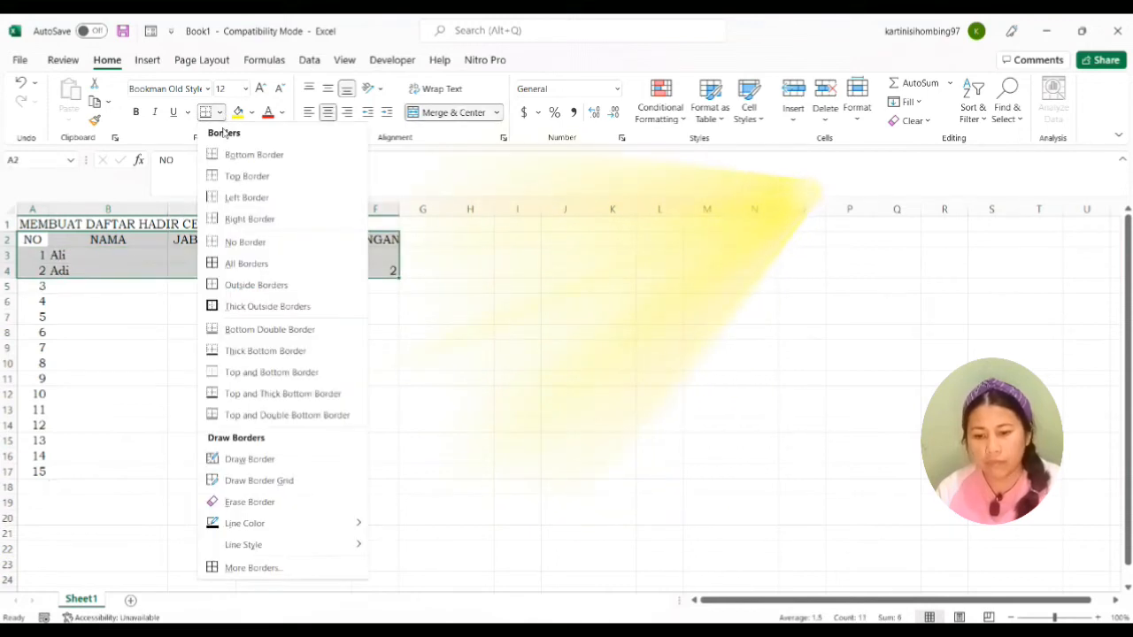
click(228, 263)
click(342, 327)
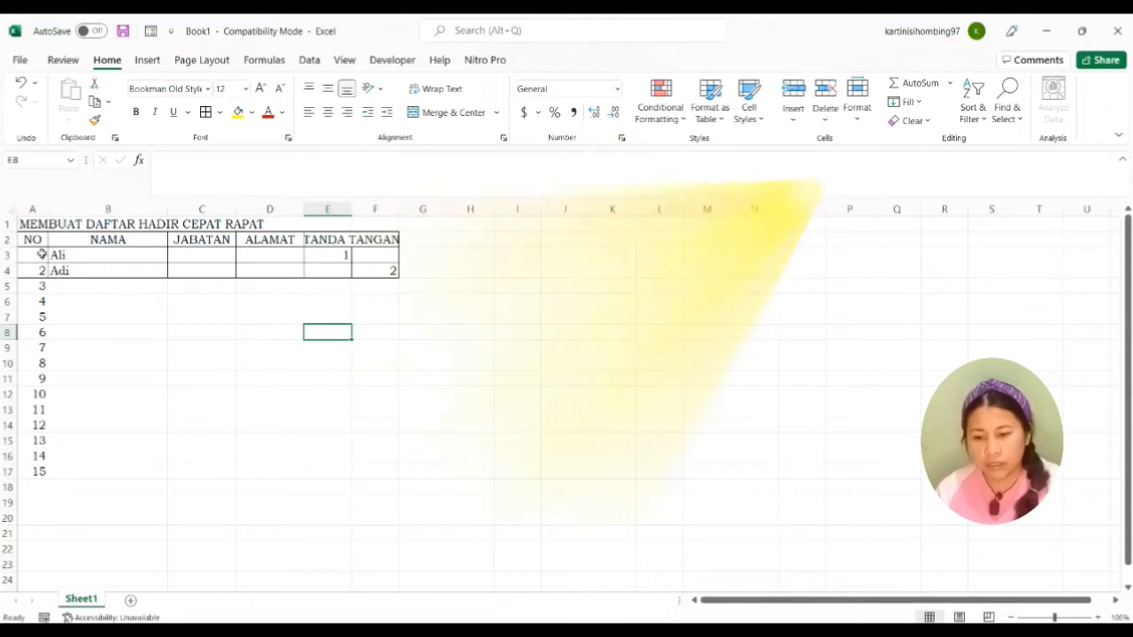
drag(24, 255, 399, 475)
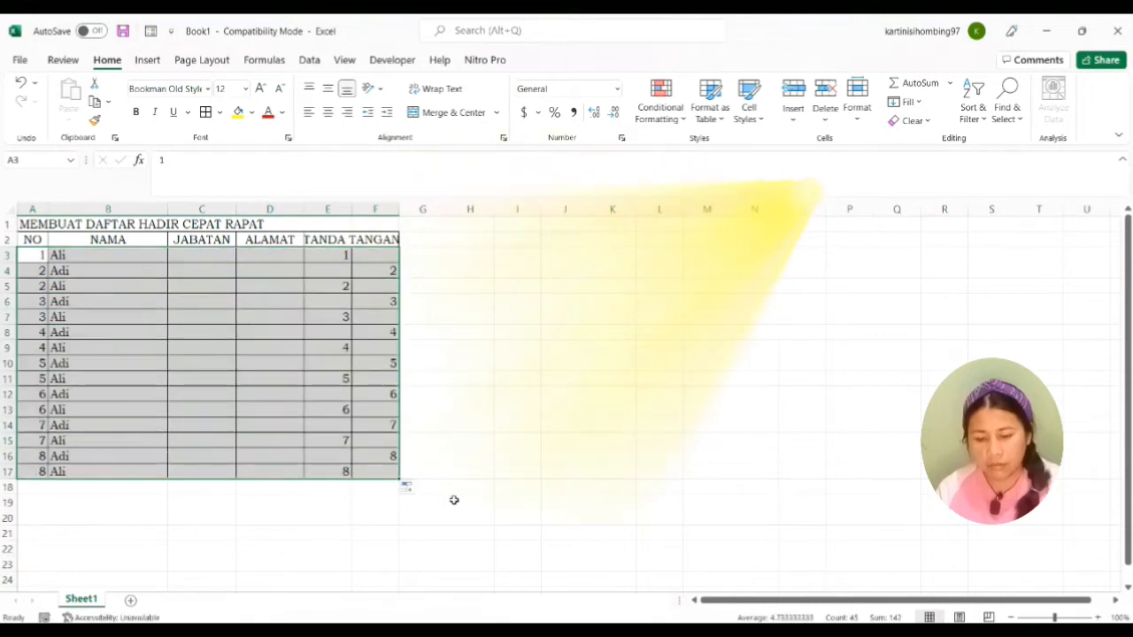
Step: Copy the numbering formula from A4 into A5:A17
click(39, 268)
key(ctrl+c)
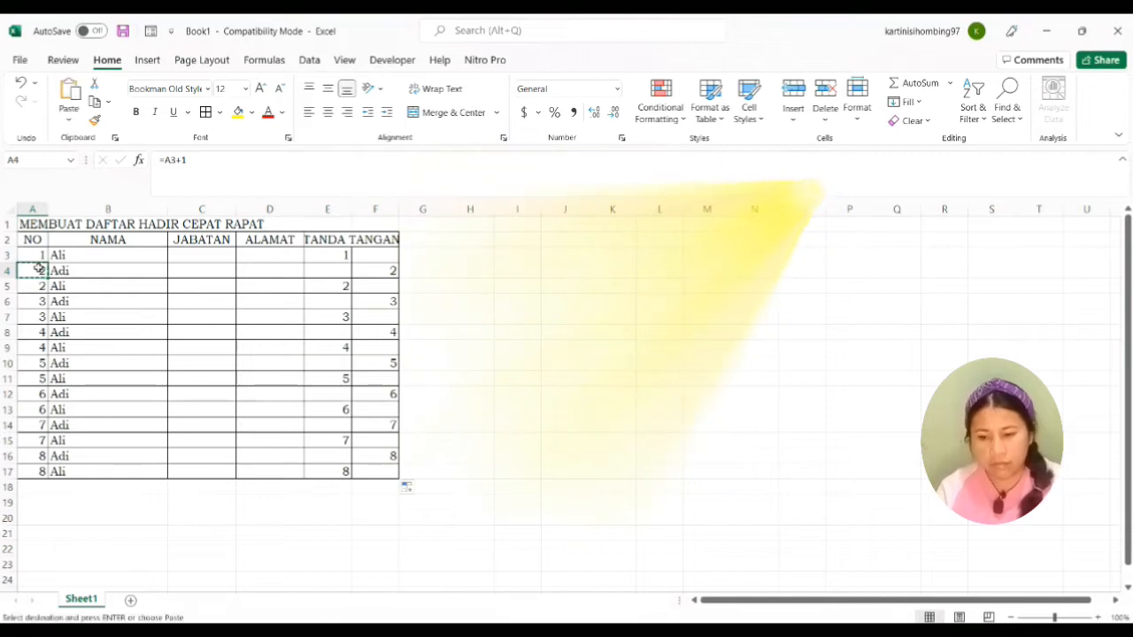
key(Down)
key(shift+Down)
key(shift+Down)
key(shift+Down)
key(shift+Down)
key(shift+Down)
key(shift+Down)
key(shift+Down)
key(shift+Down)
key(shift+Down)
key(shift+Down)
key(shift+Down)
key(shift+Down)
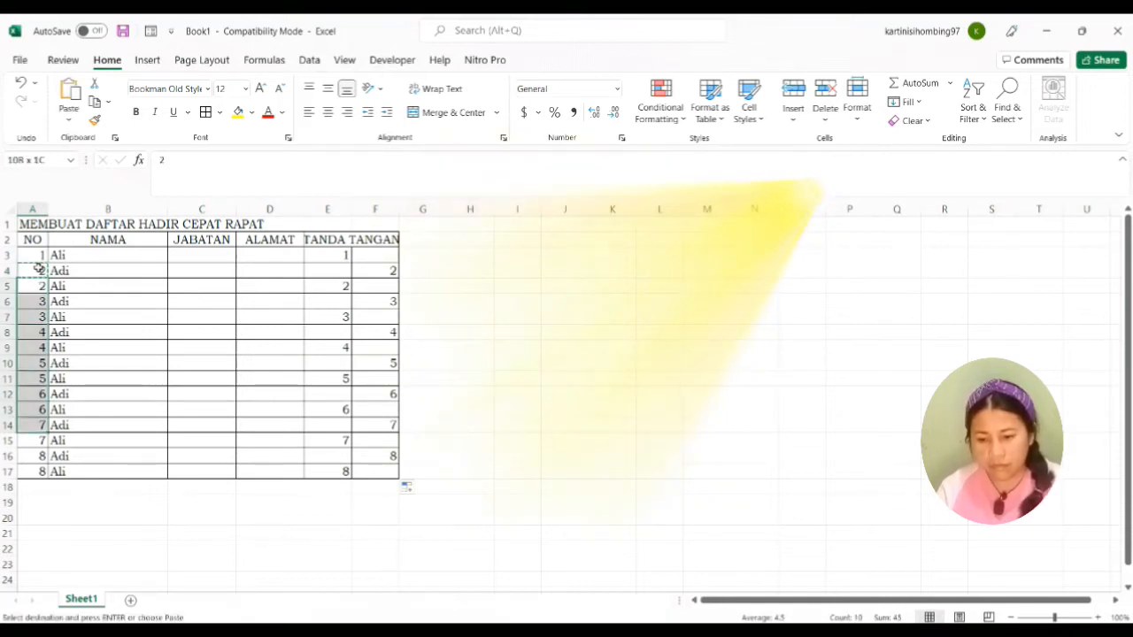
key(ctrl+v)
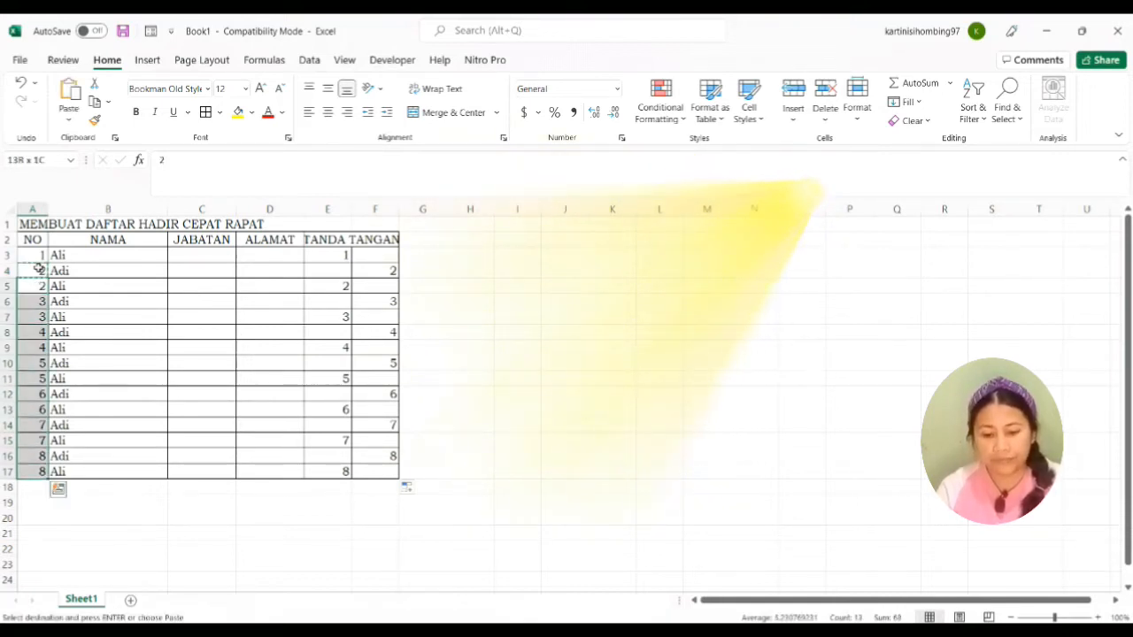
click(487, 429)
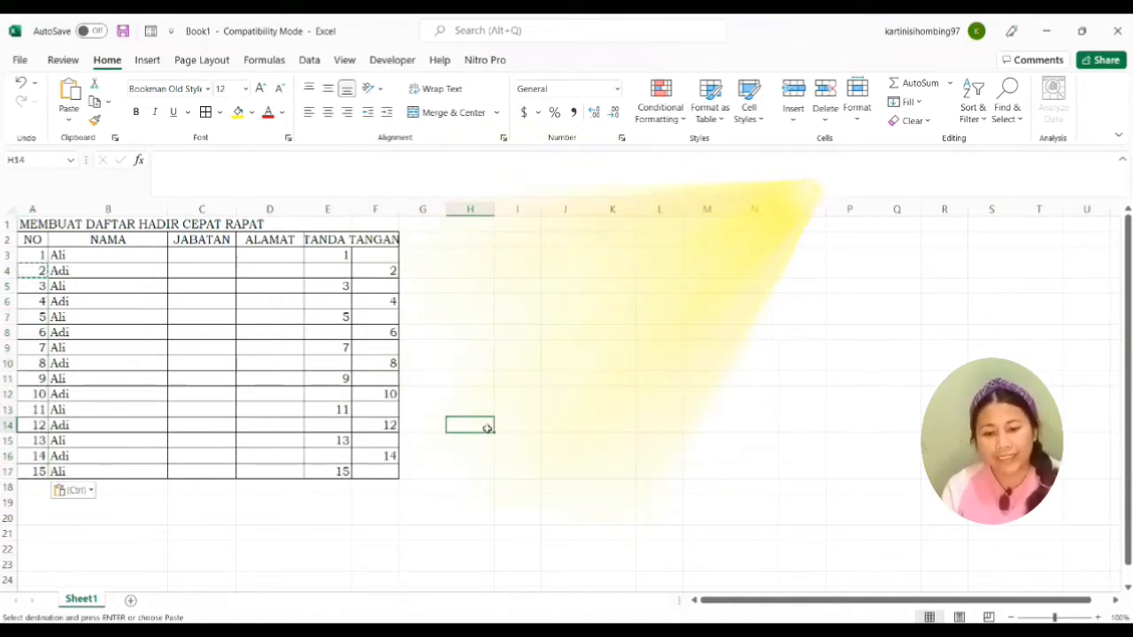
Step: Left-align the signature numbers in E3:F17
drag(339, 253, 381, 473)
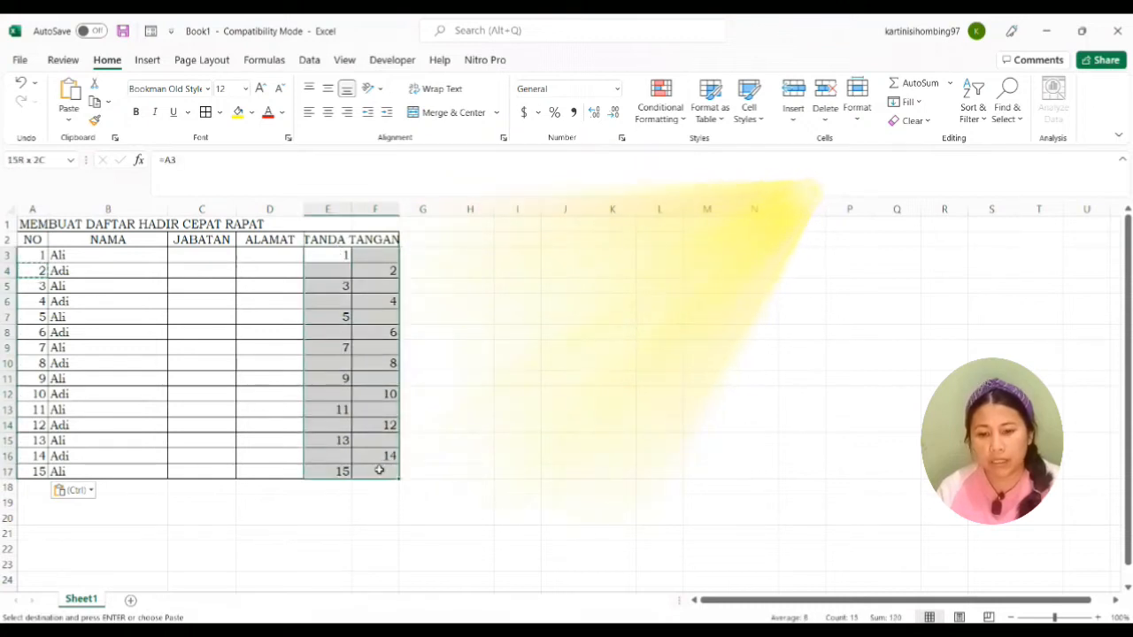
click(308, 113)
click(546, 304)
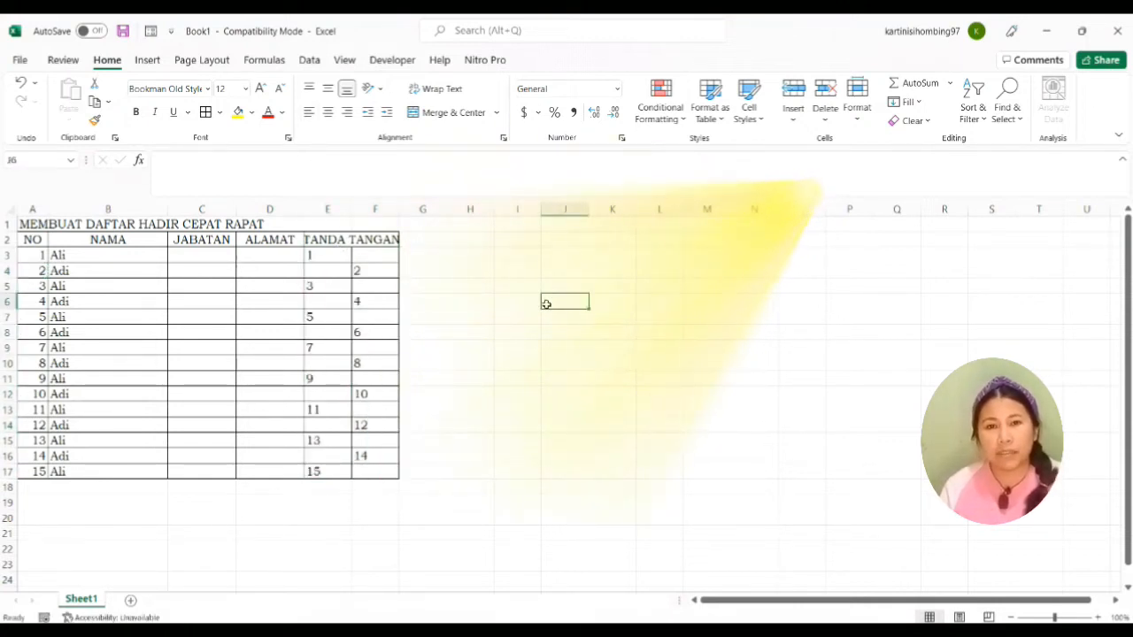